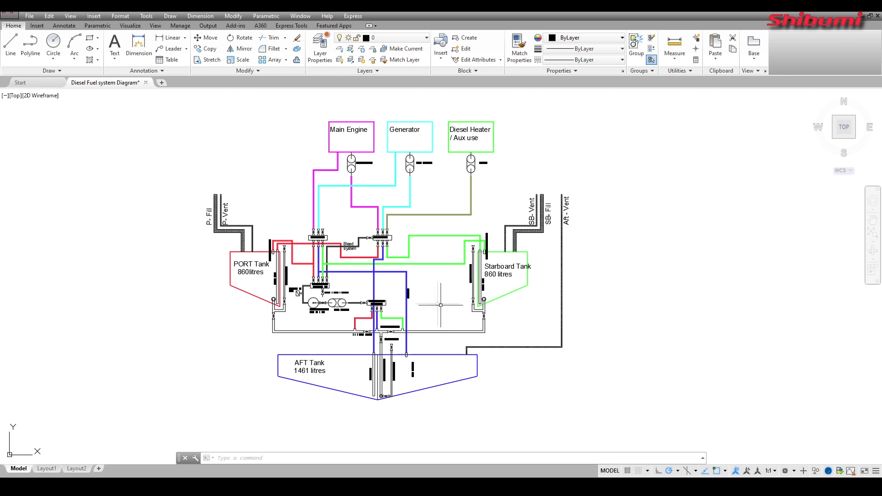
scroll(429, 301, up, 1)
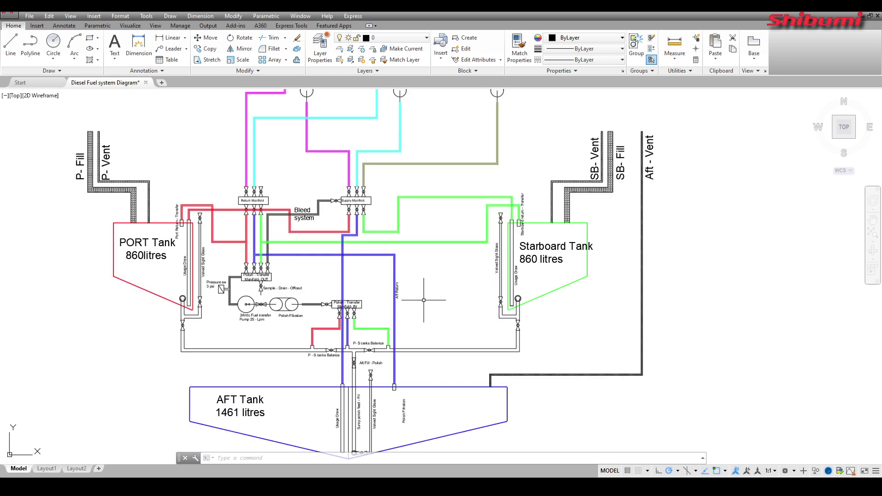
scroll(407, 276, up, 1)
scroll(406, 276, down, 2)
scroll(340, 292, up, 3)
scroll(339, 292, down, 2)
scroll(441, 276, up, 2)
middle_drag(400, 449, 276, 316)
scroll(612, 339, down, 2)
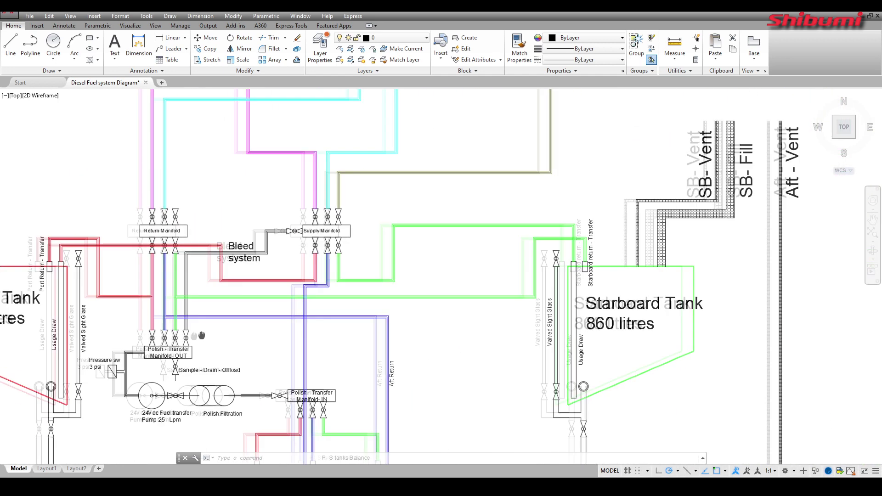
mouse_move(508, 339)
middle_down()
mouse_move(374, 331)
mouse_move(497, 323)
middle_up()
middle_drag(345, 276, 518, 253)
scroll(439, 279, down, 2)
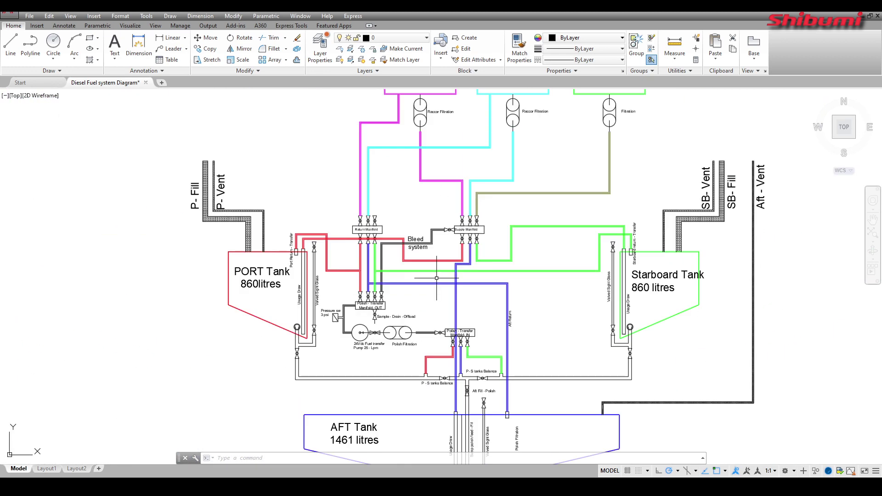
middle_drag(438, 285, 379, 265)
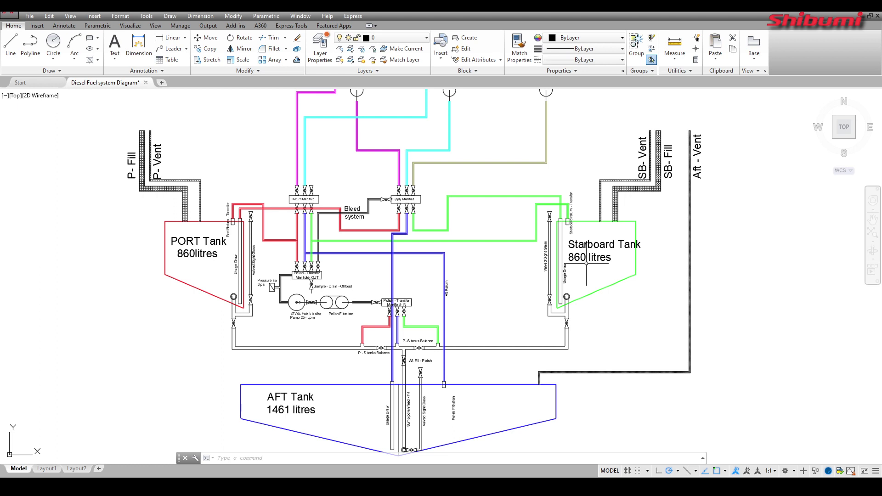
middle_drag(492, 309, 497, 239)
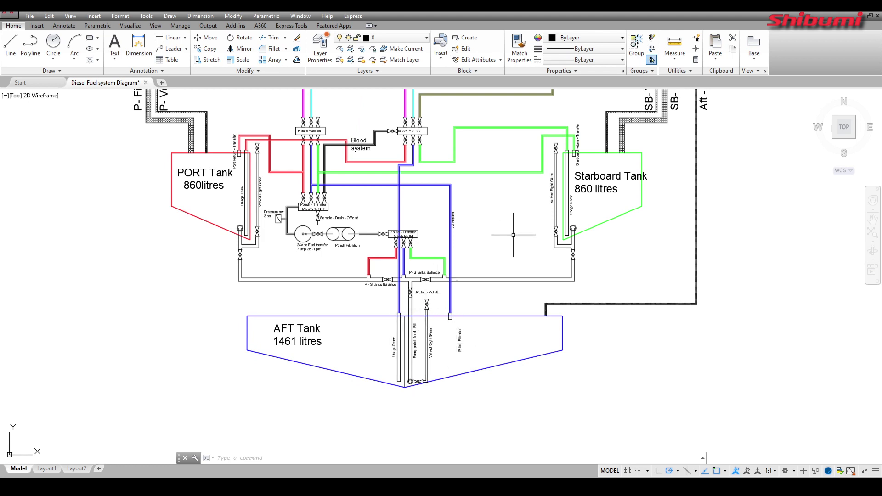
middle_drag(513, 239, 504, 259)
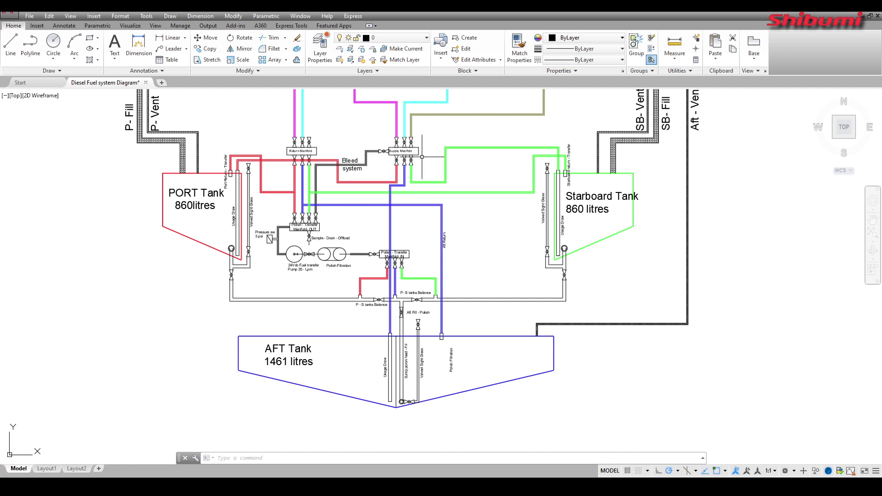
middle_drag(417, 157, 403, 231)
mouse_move(380, 166)
middle_down()
mouse_move(375, 207)
mouse_move(357, 211)
middle_up()
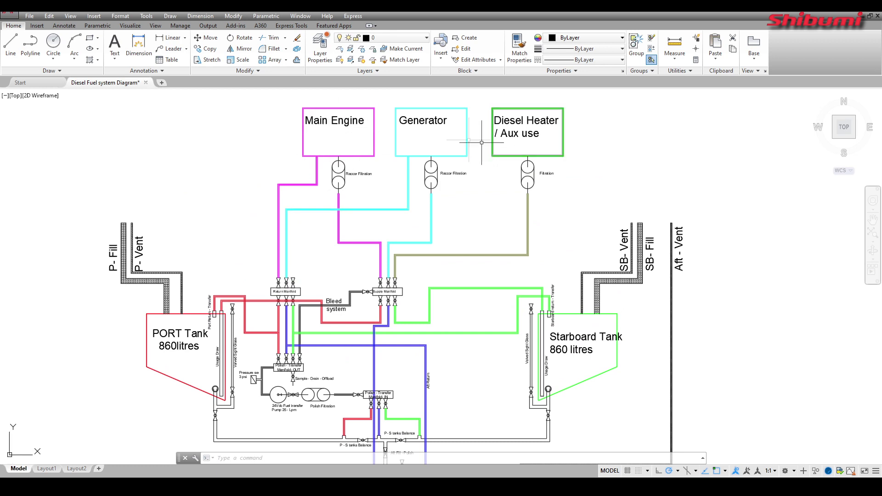
scroll(448, 262, down, 3)
scroll(476, 212, up, 3)
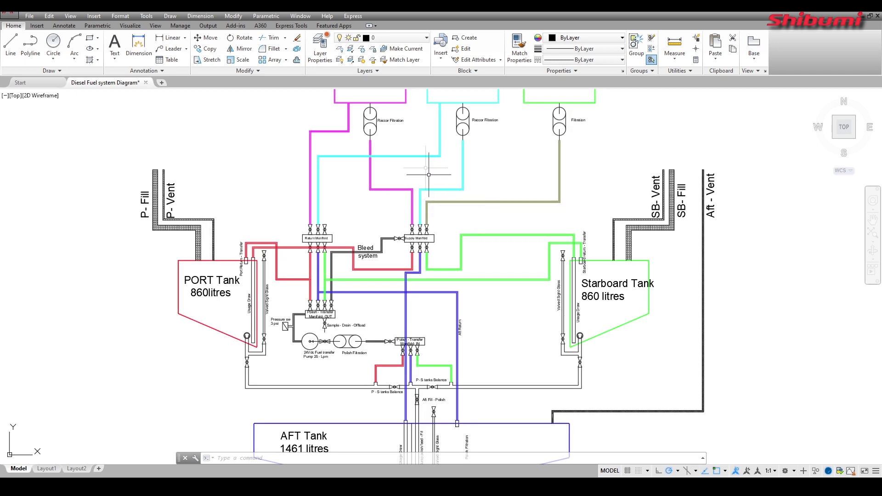
scroll(432, 175, down, 2)
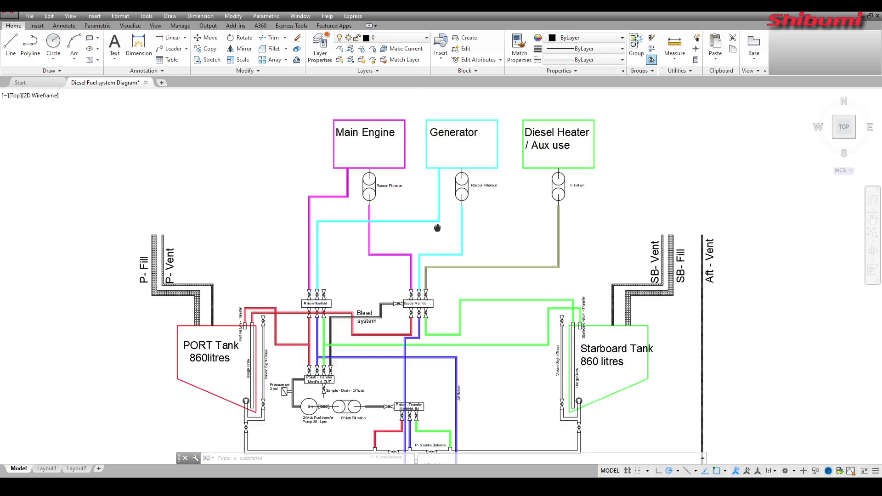
scroll(450, 186, up, 2)
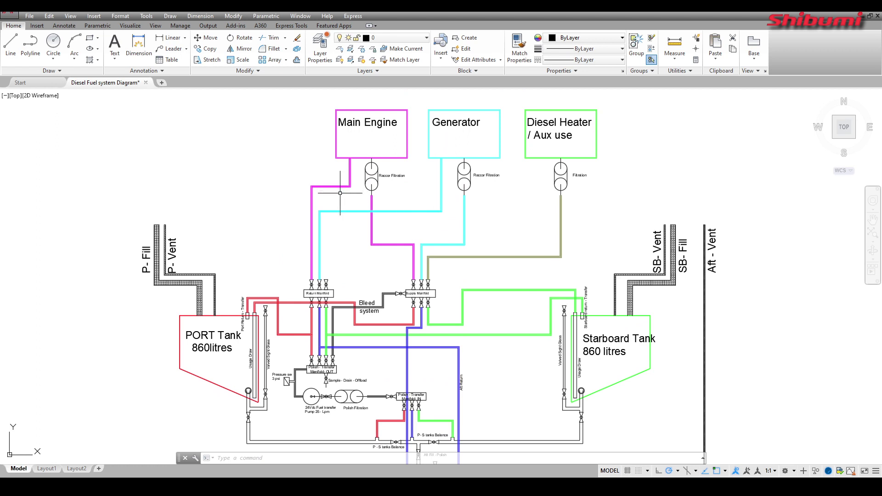
scroll(340, 243, up, 1)
scroll(318, 244, down, 1)
scroll(318, 245, up, 6)
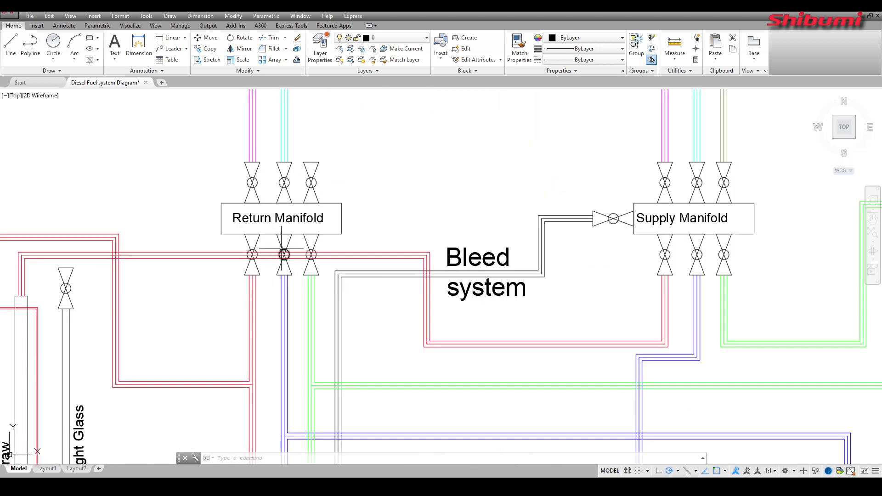
scroll(283, 251, down, 4)
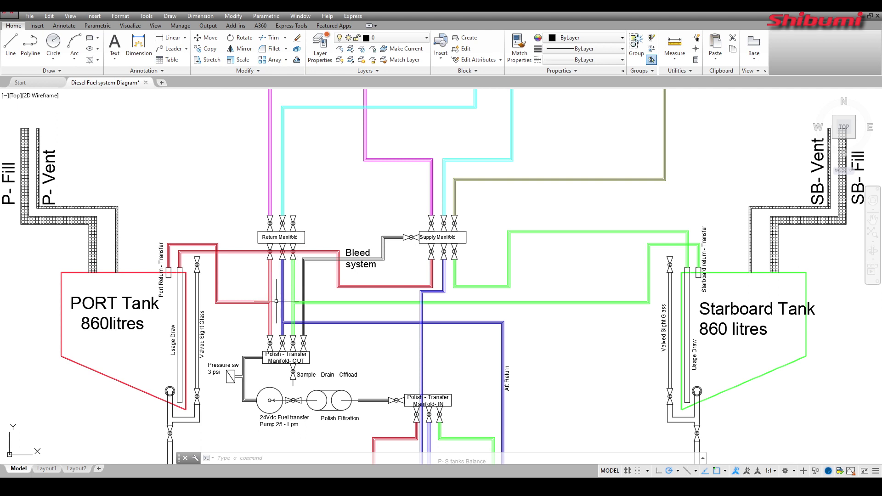
mouse_move(276, 301)
middle_down()
mouse_move(286, 253)
mouse_move(294, 262)
middle_up()
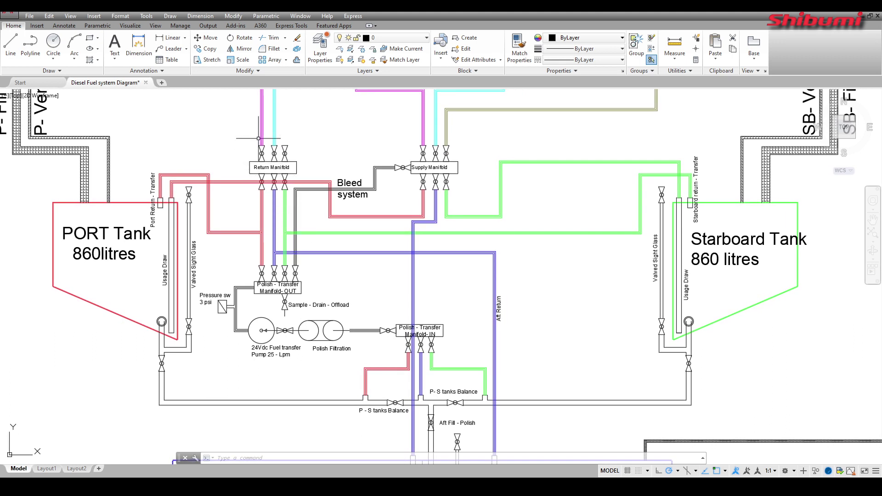
middle_drag(265, 114, 271, 199)
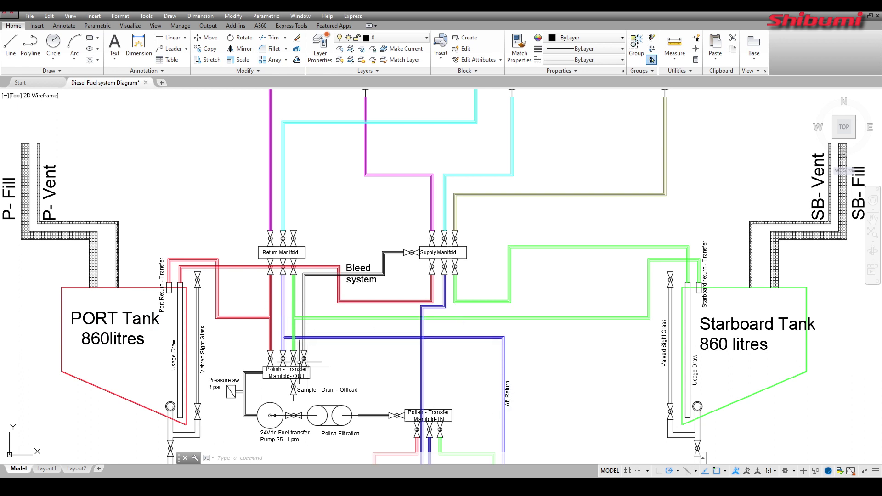
middle_drag(348, 372, 319, 198)
mouse_move(319, 300)
middle_down()
mouse_move(316, 225)
mouse_move(319, 284)
middle_up()
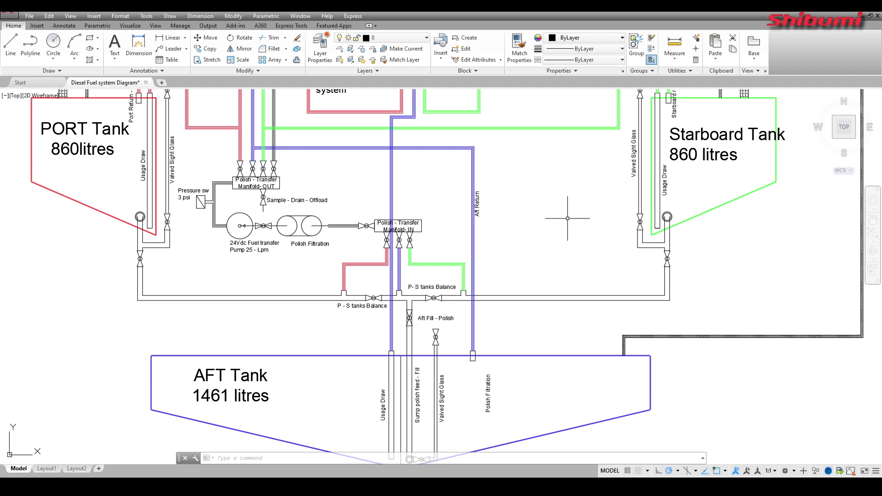
scroll(568, 218, down, 3)
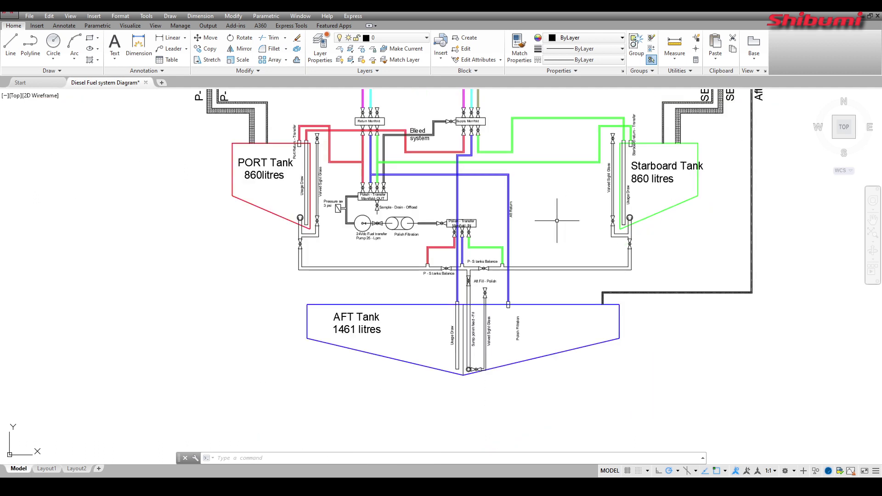
middle_drag(566, 206, 520, 297)
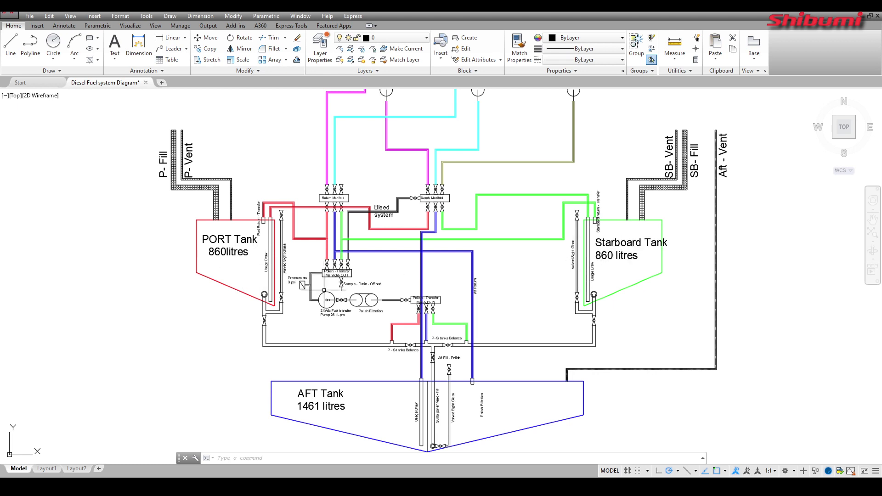
- Pan and zoom so the AFT Tank sits in view below the transfer pump
scroll(324, 290, up, 2)
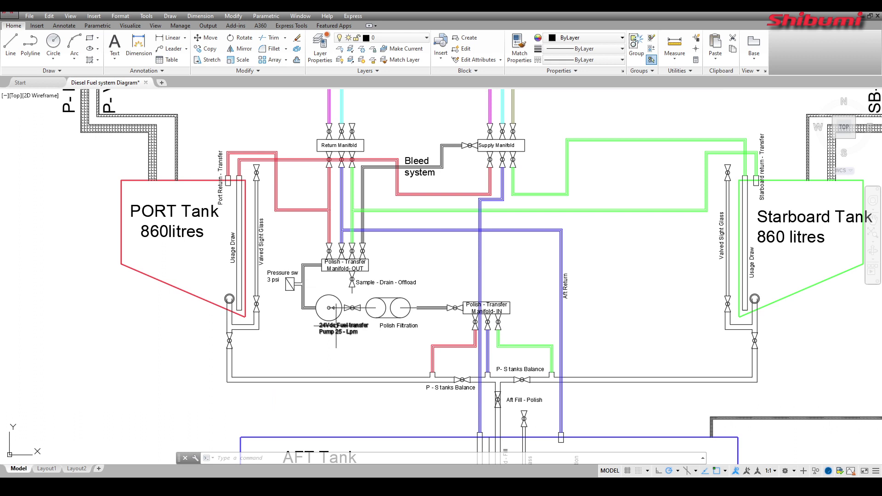
middle_drag(336, 330, 304, 207)
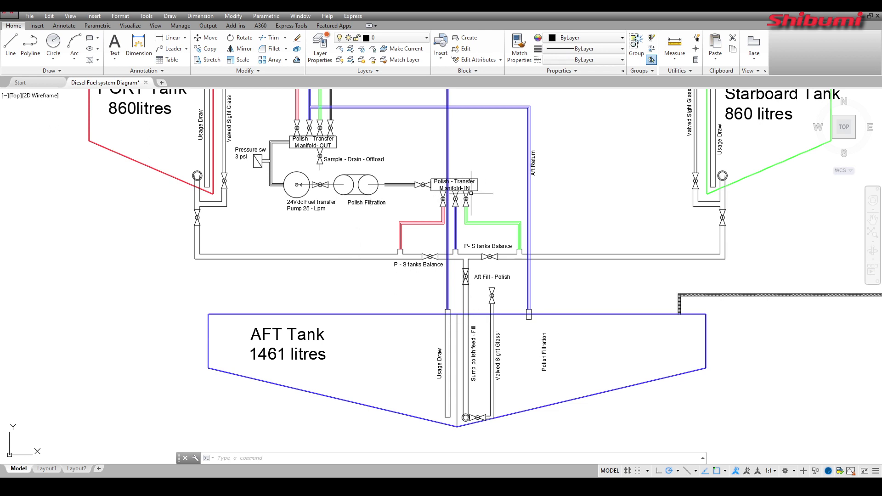
scroll(472, 193, up, 4)
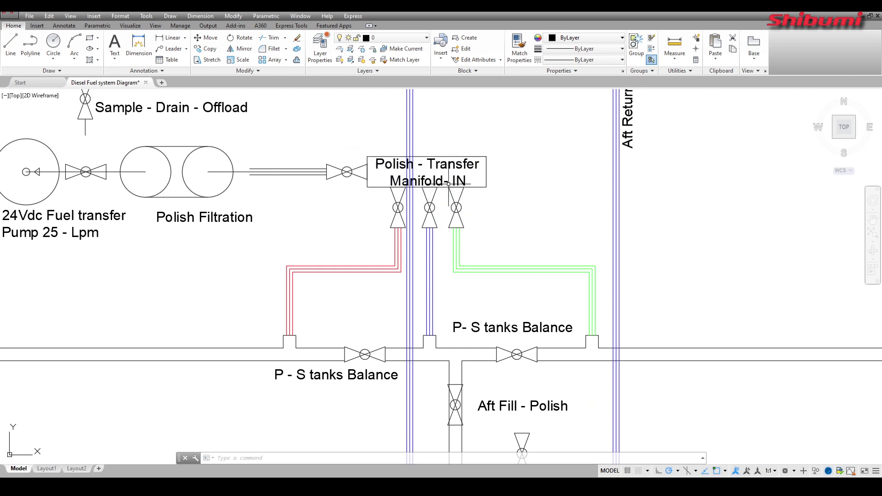
scroll(448, 184, down, 4)
scroll(326, 151, up, 4)
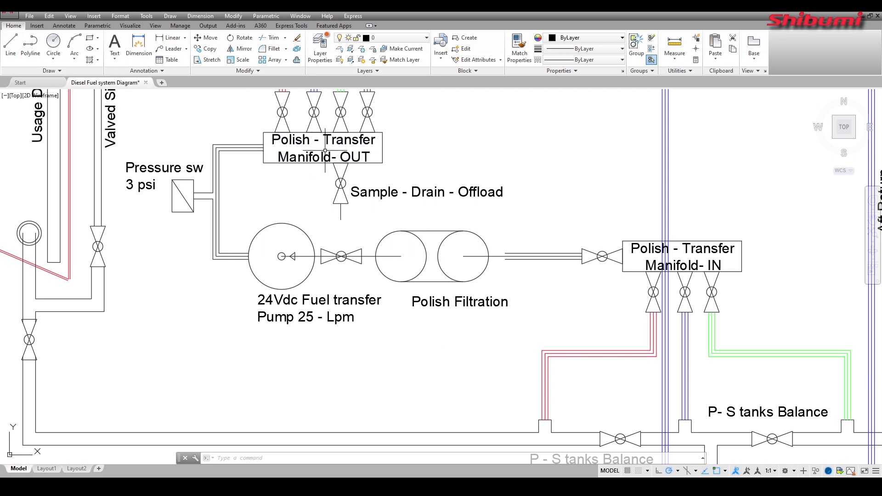
- Pan over the Aft Return, P-S balance and Aft Fill valves, pressure switch and Sample - Drain - Offload
middle_drag(478, 330, 349, 259)
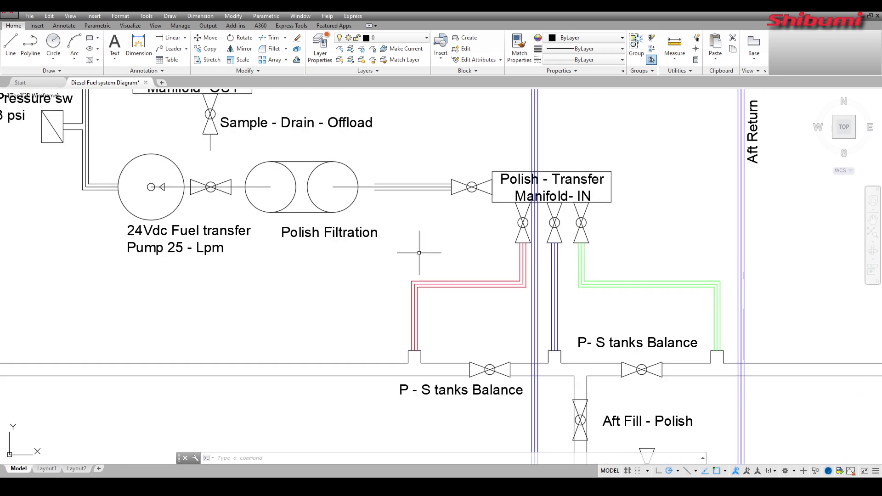
middle_drag(433, 306, 384, 247)
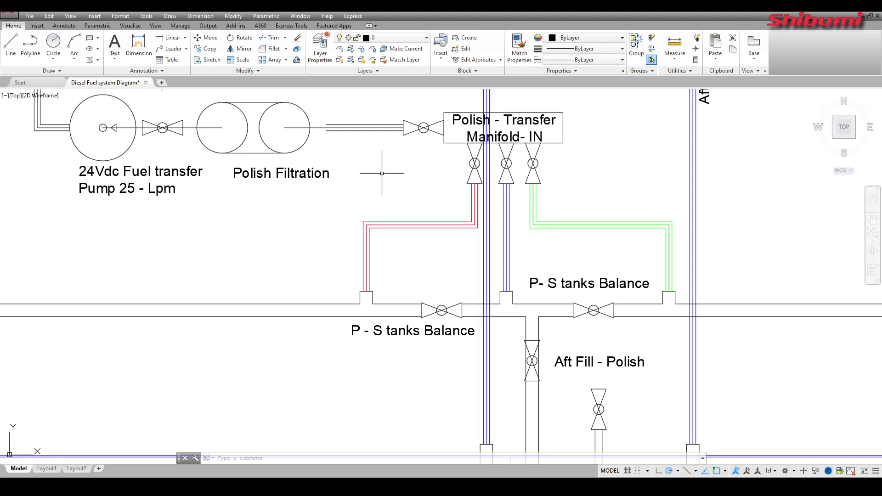
middle_drag(382, 173, 464, 240)
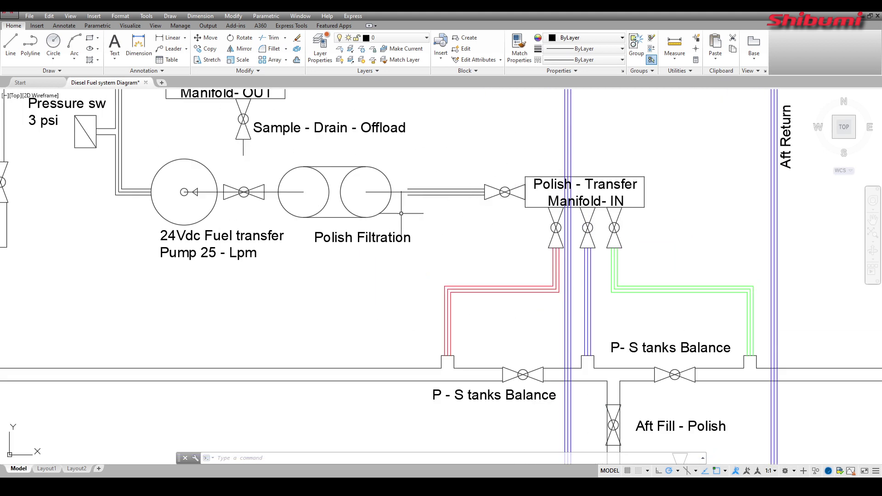
middle_drag(401, 214, 499, 217)
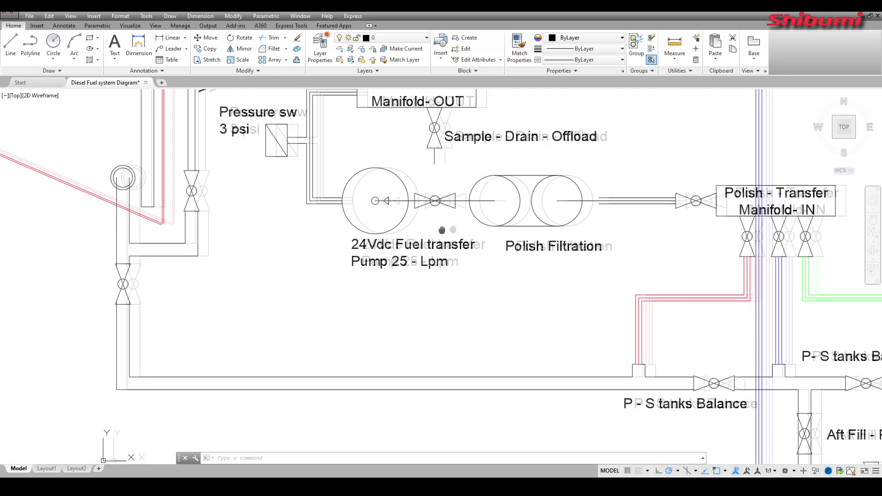
- Pan across the port draw lines, Manifold OUT and Usage Draw lines, then zoom out to the PORT Tank
middle_drag(324, 221, 429, 227)
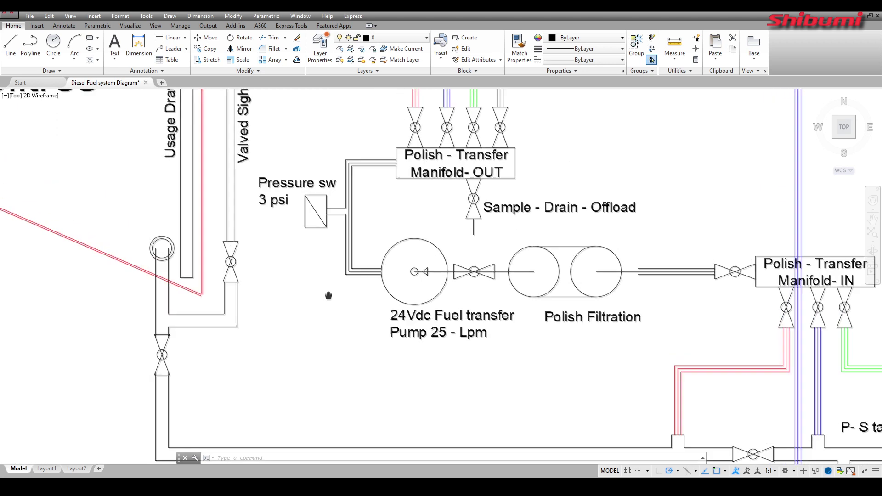
middle_drag(302, 224, 330, 296)
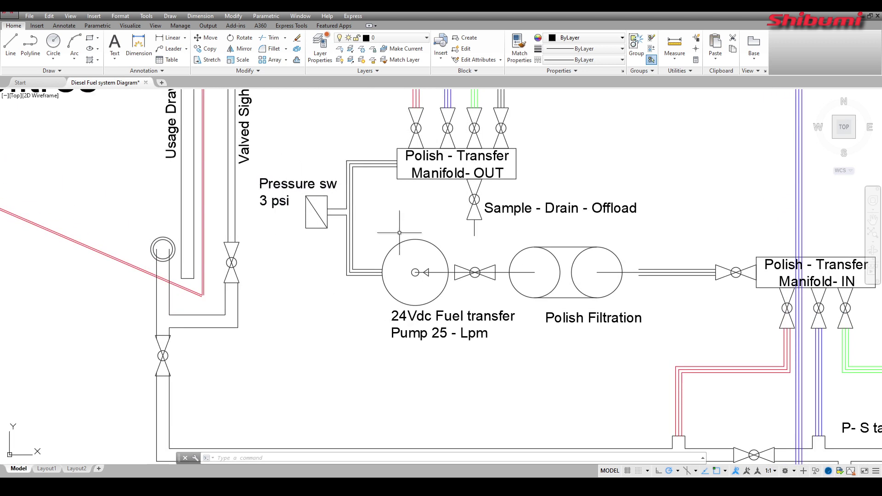
middle_drag(400, 234, 323, 282)
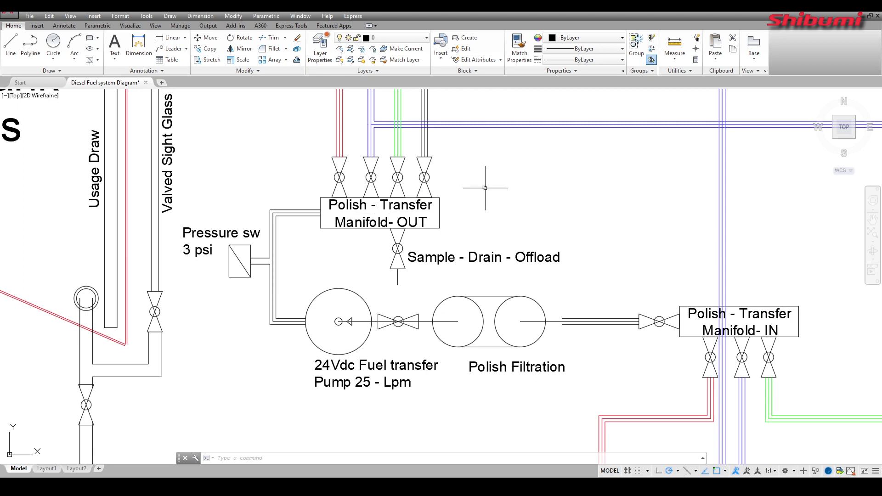
scroll(441, 191, down, 3)
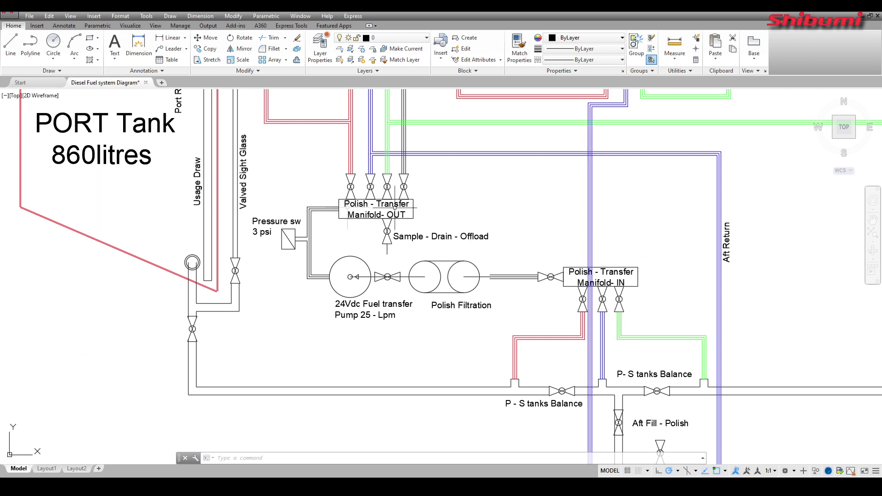
- Zoom out to all tanks, centre the diagram, then zoom in on the Return and Supply manifolds
scroll(485, 190, down, 4)
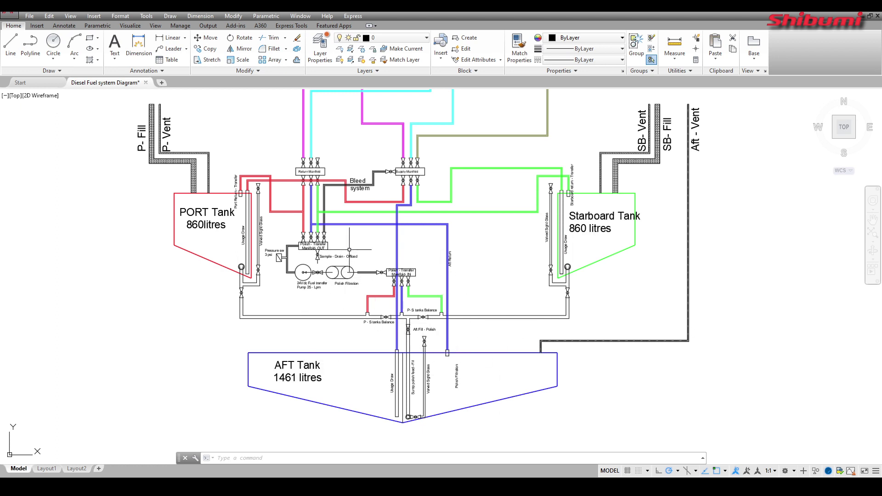
middle_drag(349, 251, 413, 275)
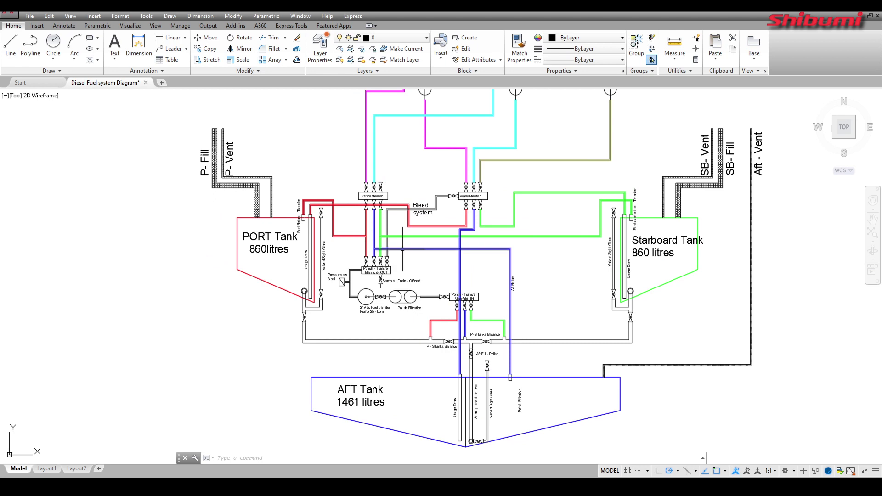
scroll(403, 249, up, 2)
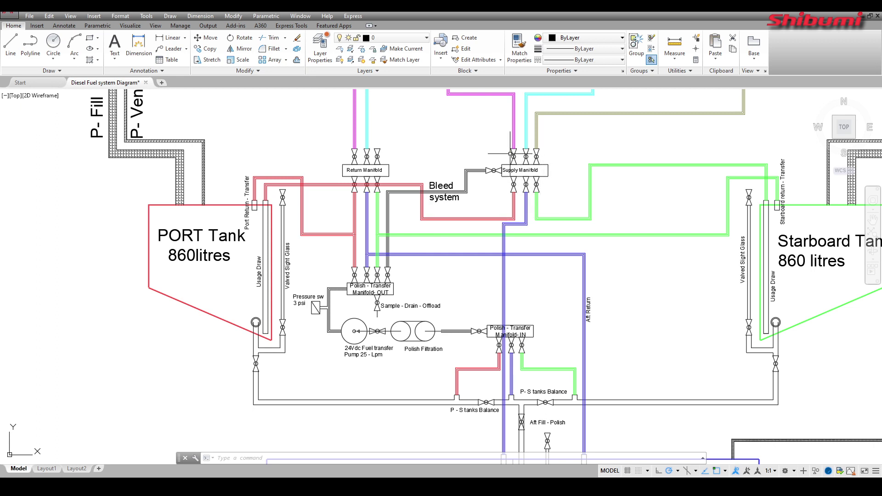
- Pan from the manifolds up to the engine, generator and filters, back to the tanks, then zoom out
mouse_move(511, 155)
middle_down()
mouse_move(465, 132)
mouse_move(503, 203)
middle_up()
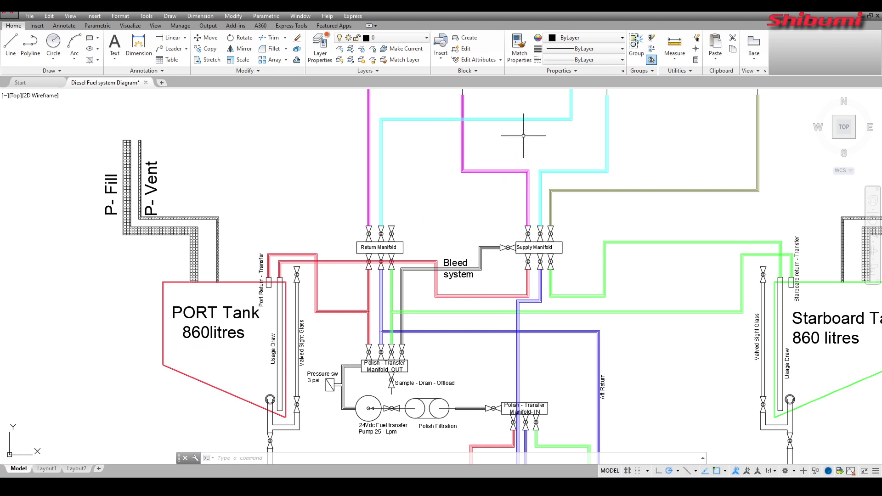
middle_drag(516, 138, 475, 247)
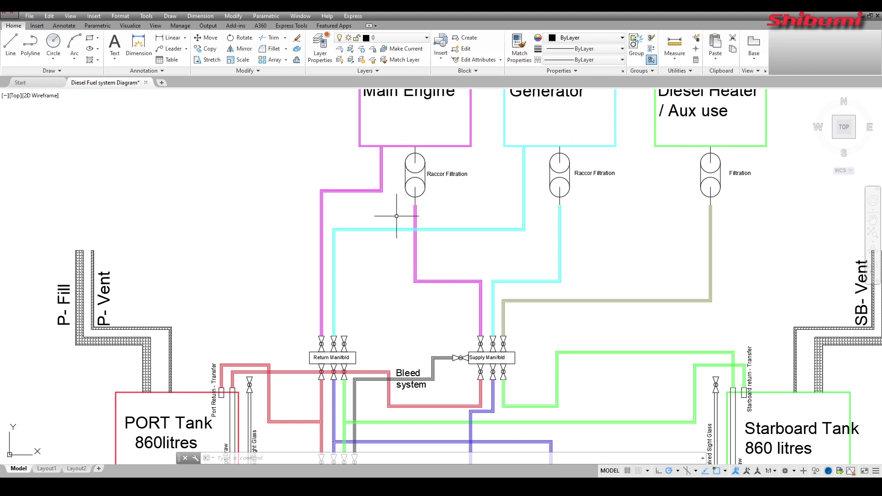
middle_drag(392, 326, 387, 198)
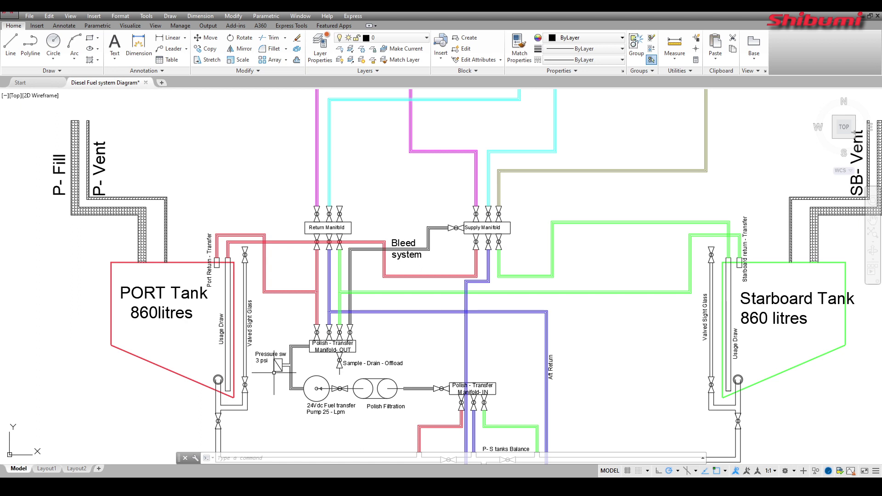
scroll(375, 302, down, 2)
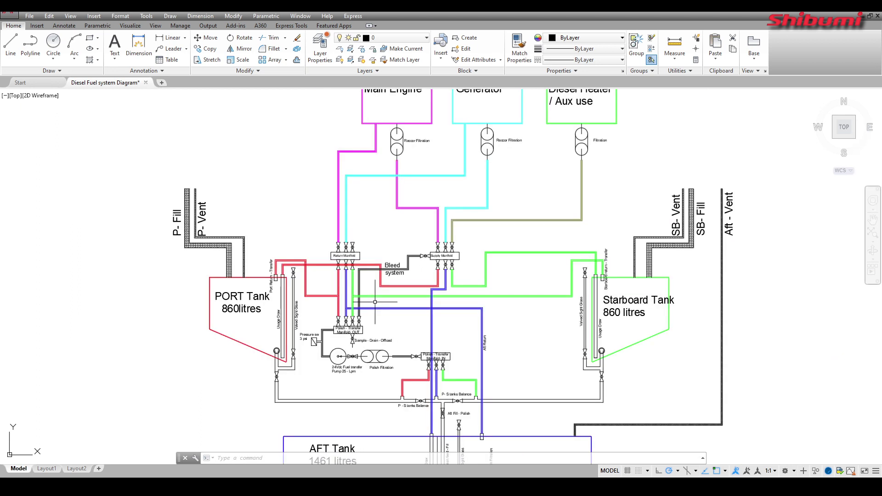
- Pan from the Main Engine, Generator and Diesel Heater boxes to the AFT Tank, then zoom out fully
middle_drag(389, 223, 392, 295)
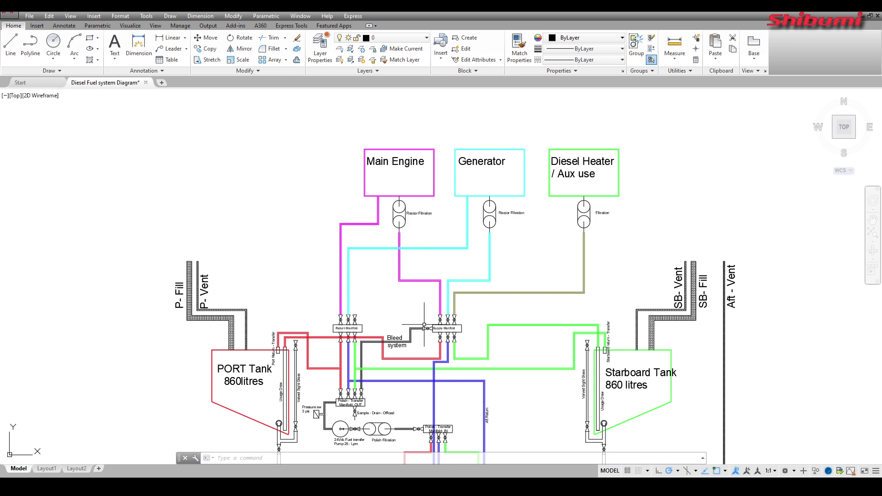
middle_drag(424, 324, 408, 233)
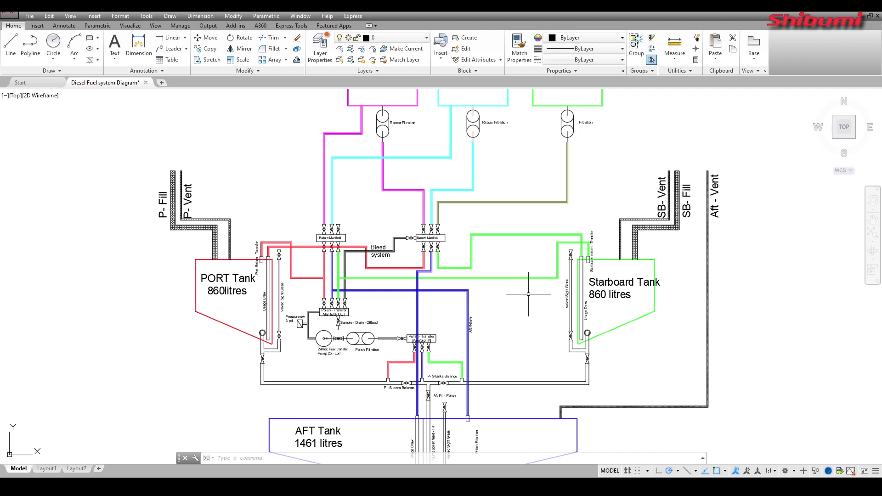
scroll(511, 299, down, 3)
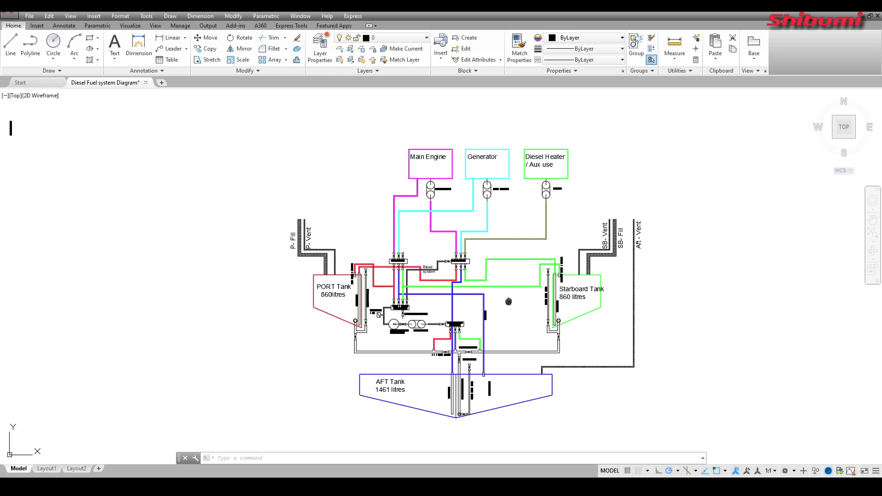
middle_drag(510, 301, 431, 264)
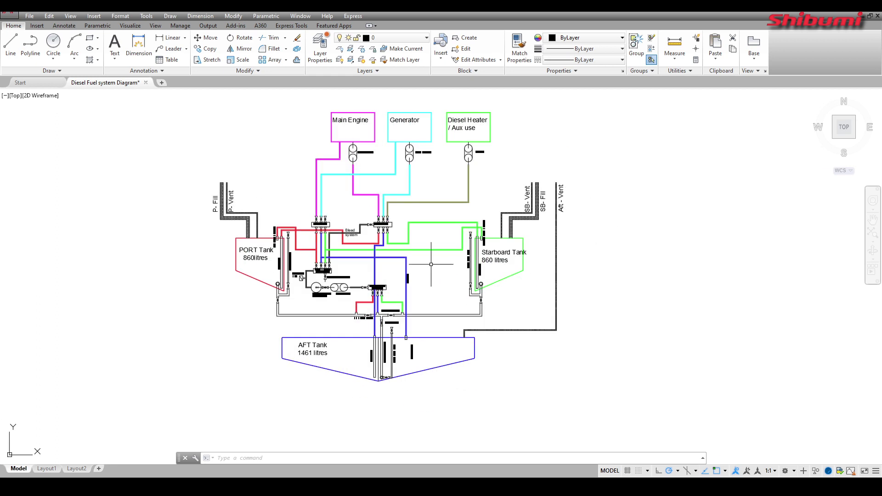